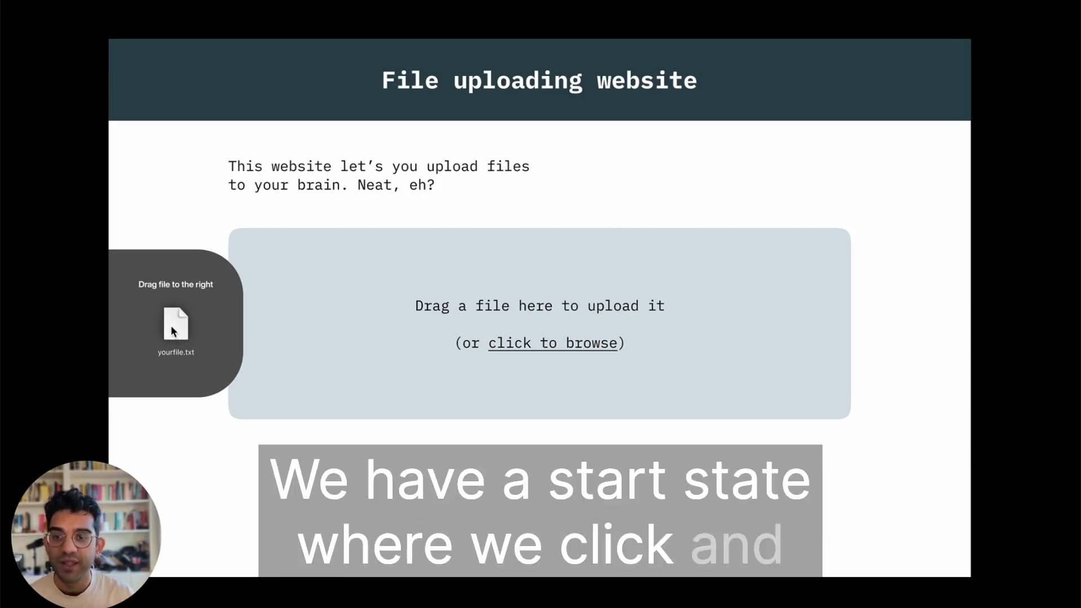
Step: Drag the file toward the upload drop zone in the playing prototype
drag(165, 331, 276, 384)
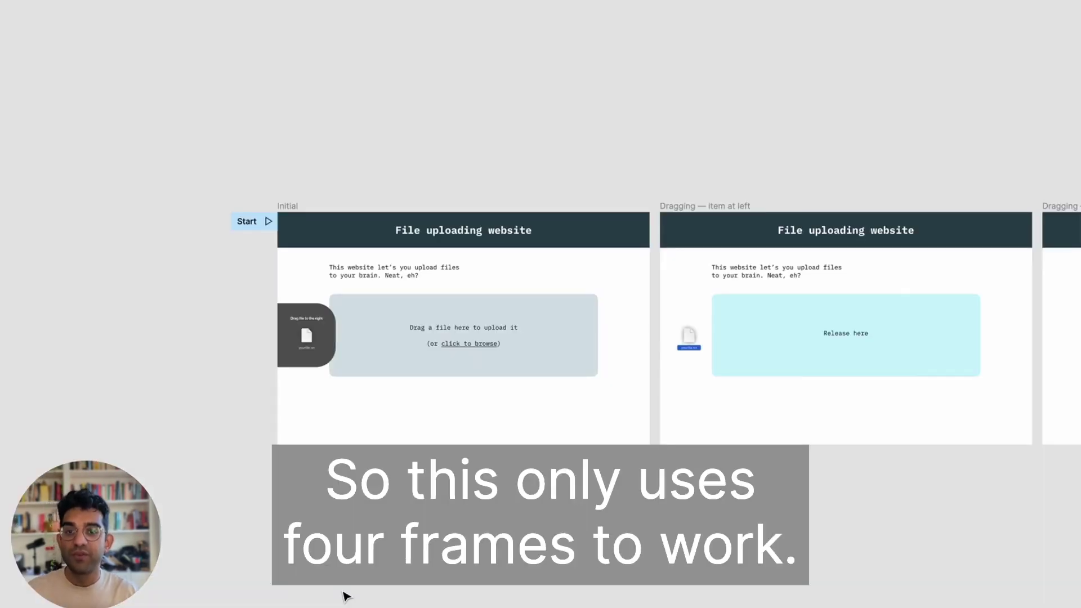
ctrl+scroll(346, 596, up, 3)
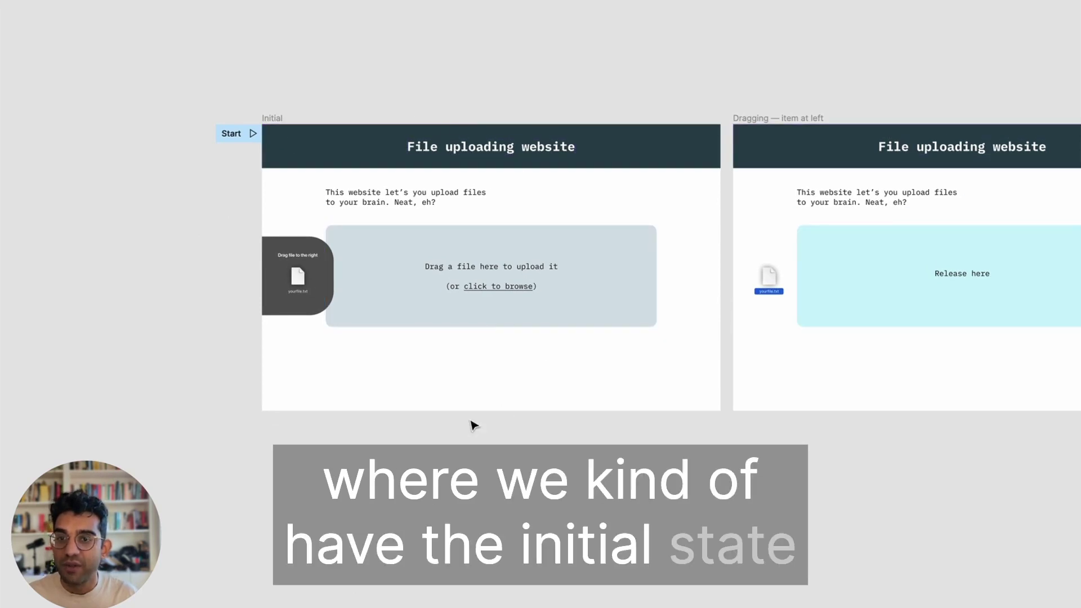
scroll(540, 268, right, 10)
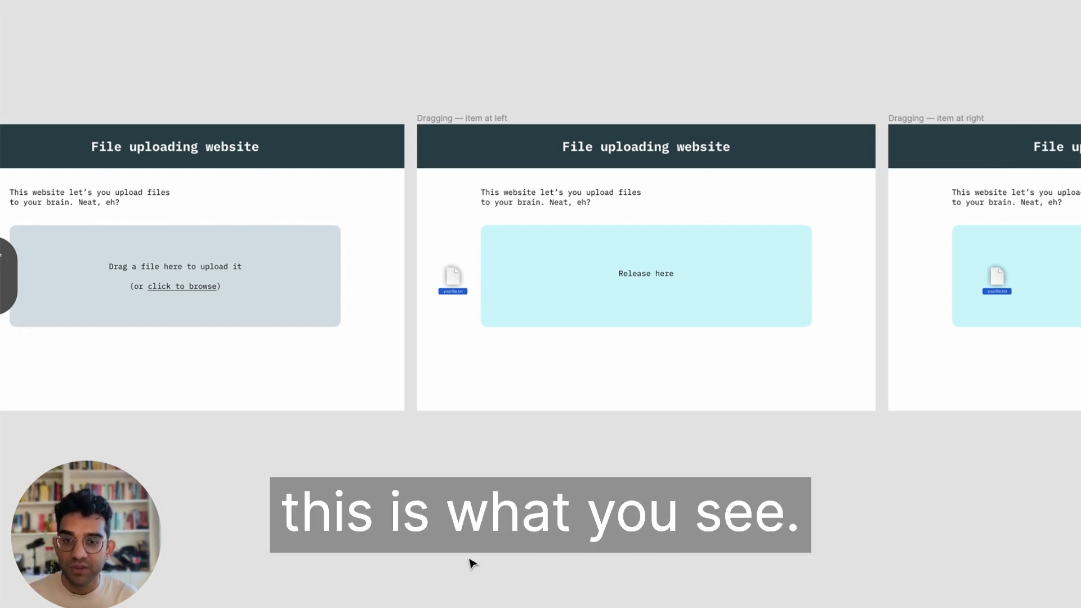
scroll(471, 563, right, 12)
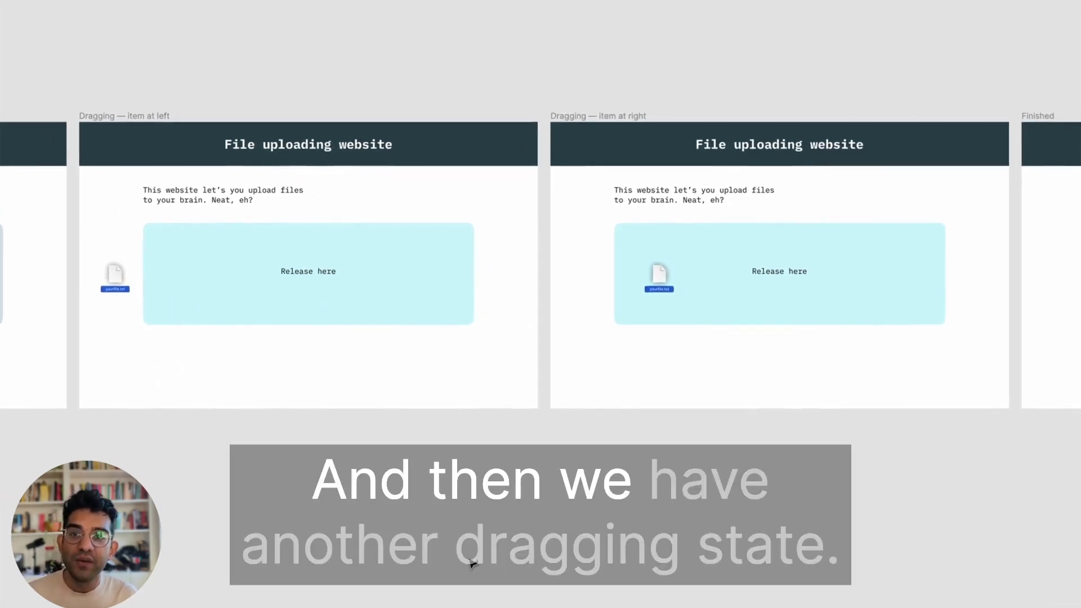
scroll(472, 563, right, 1)
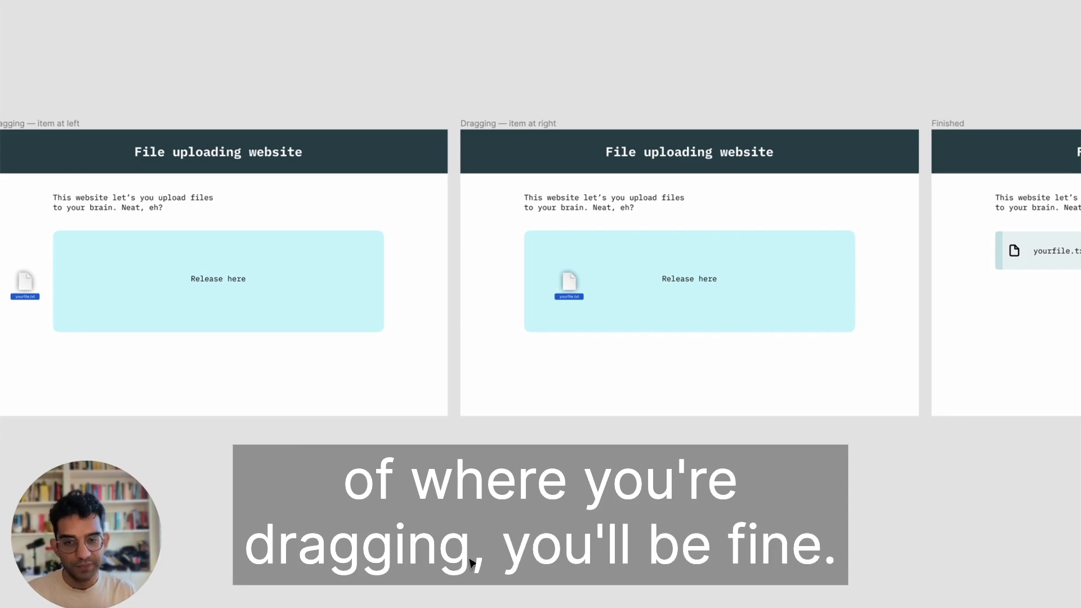
scroll(700, 448, right, 8)
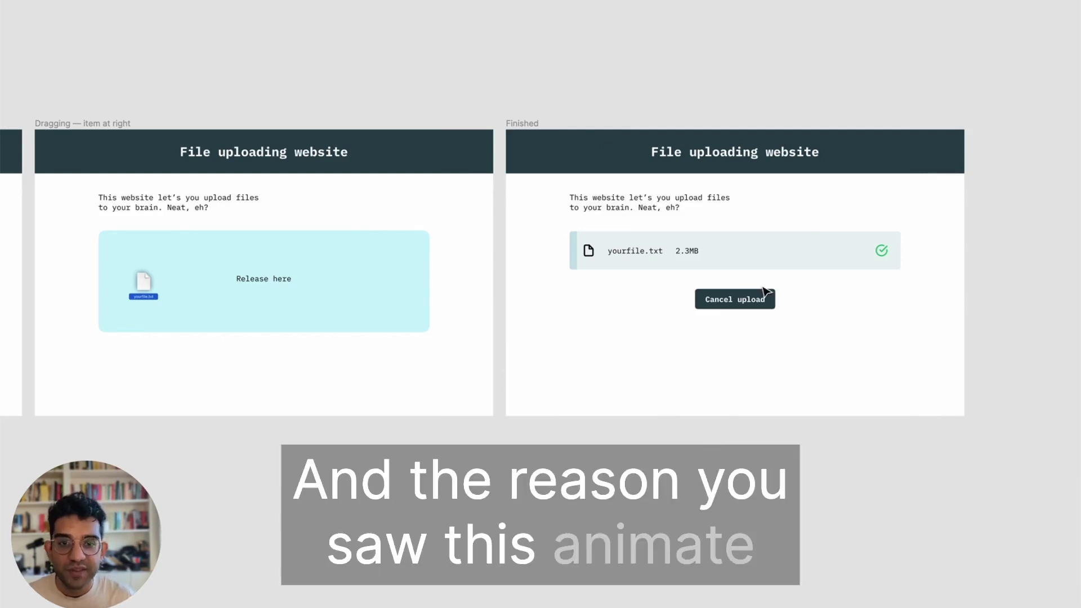
click(689, 251)
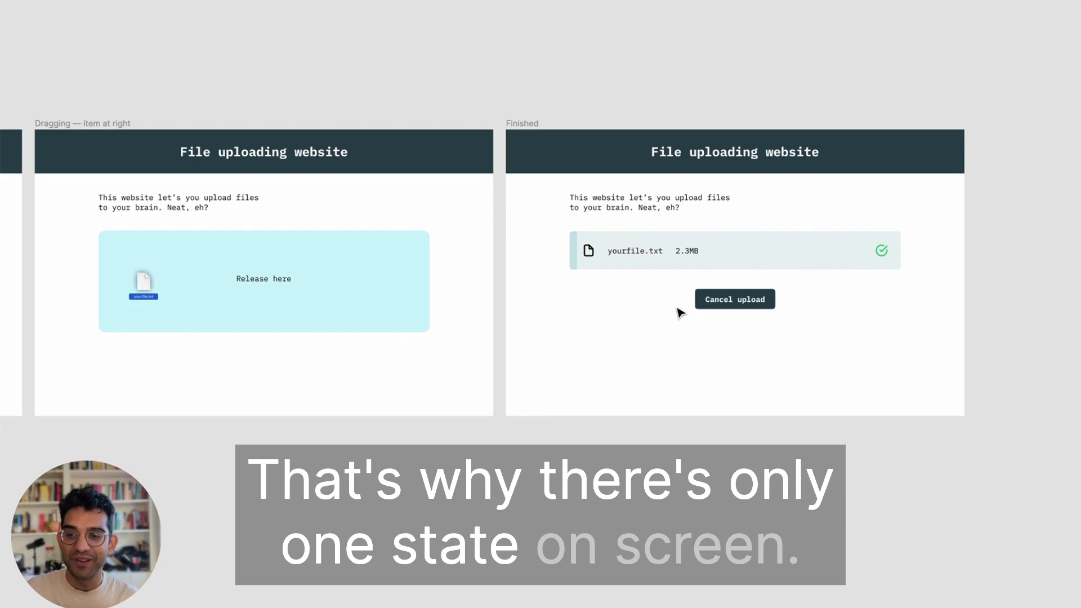
scroll(541, 270, left, 15)
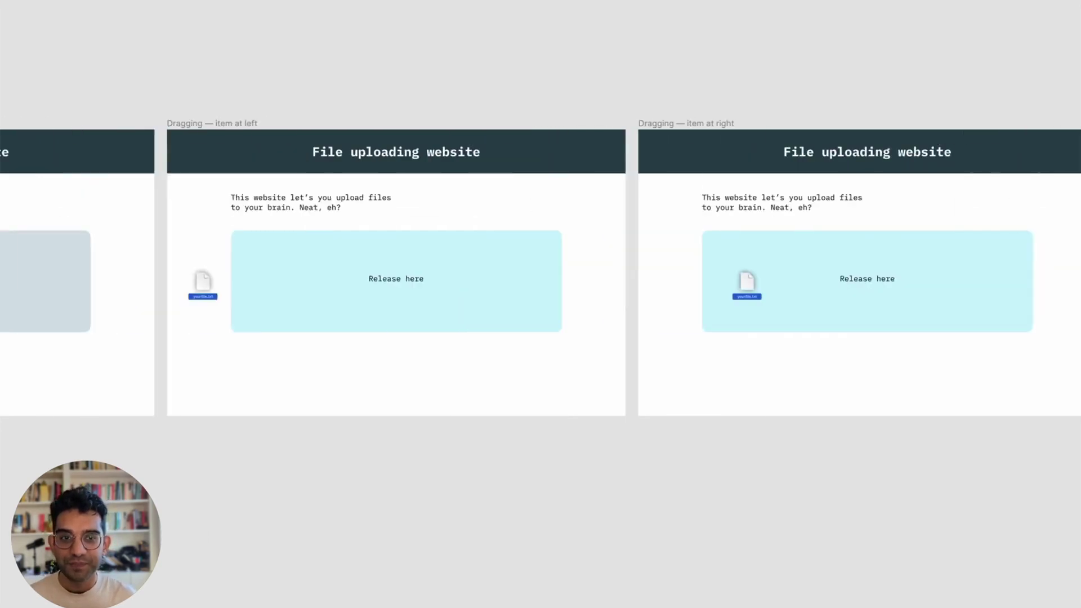
Step: Restore the hidden editor interface with super+backslash and scroll back to the Initial frame
mouse_move(85, 591)
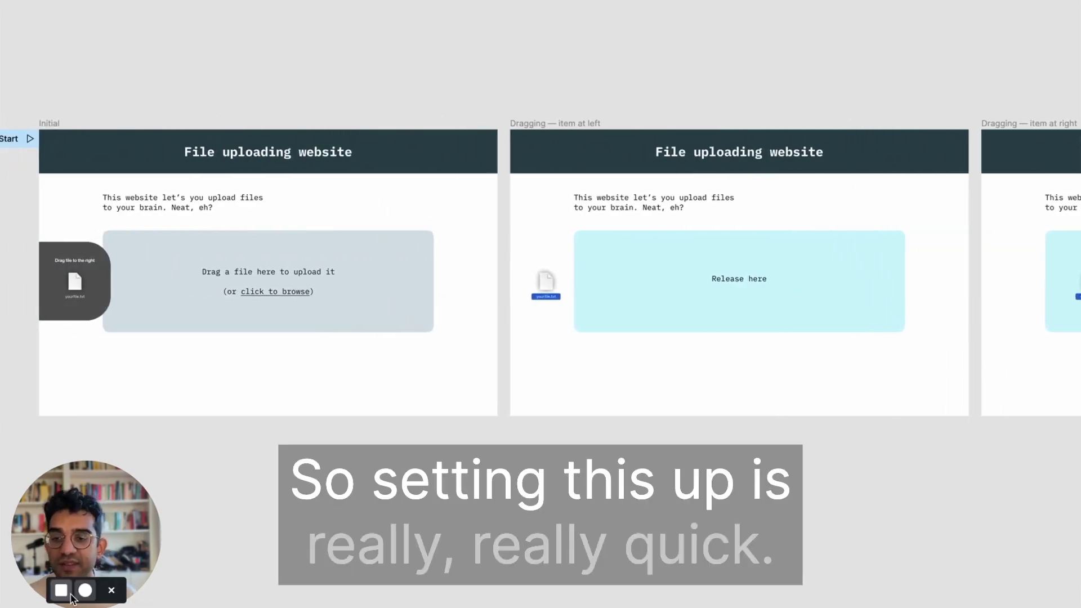
key(super+backslash)
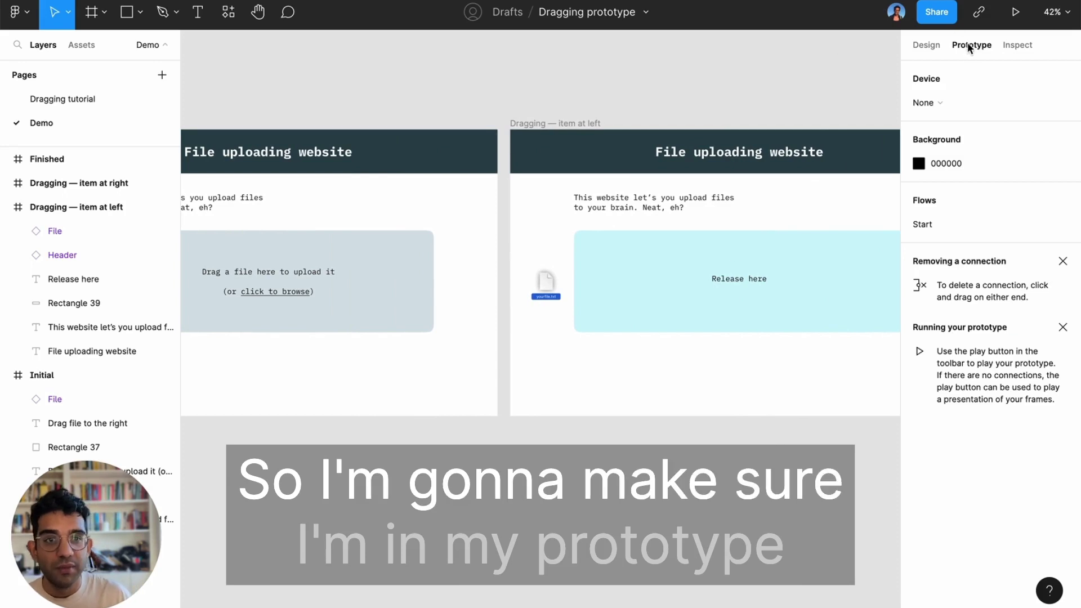
scroll(444, 443, left, 5)
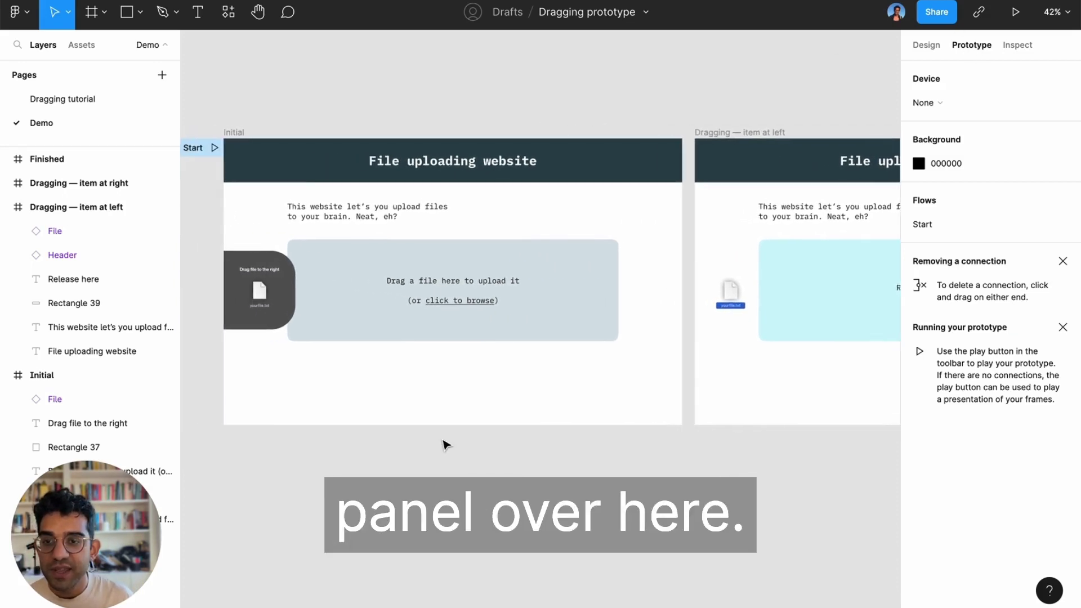
Step: Link the Initial frame's File icon to 'Dragging — item at left' with a Mouse down trigger
click(275, 306)
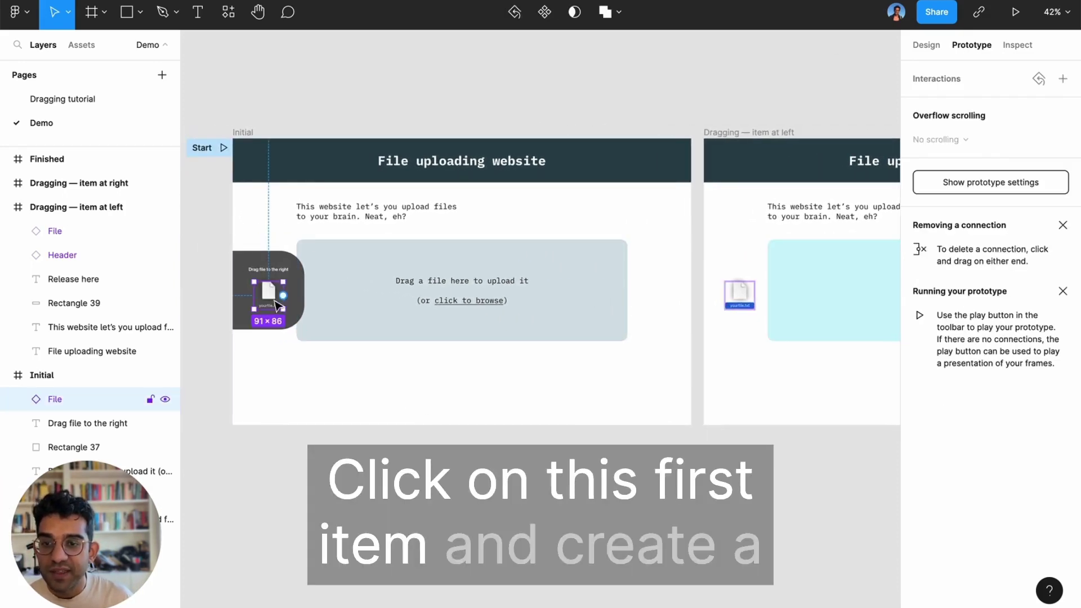
drag(283, 296, 720, 292)
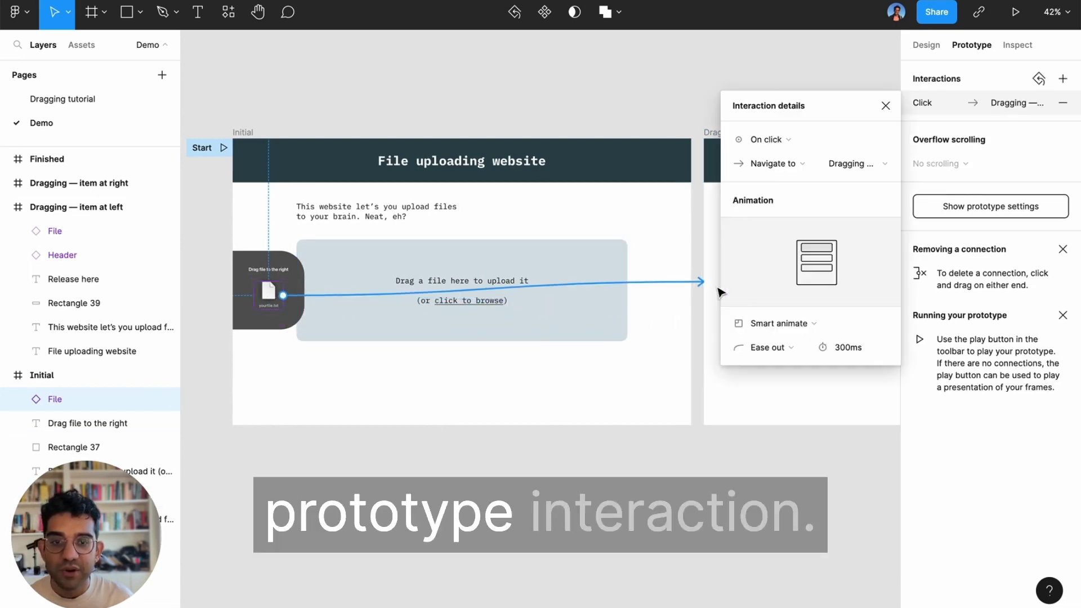
click(757, 140)
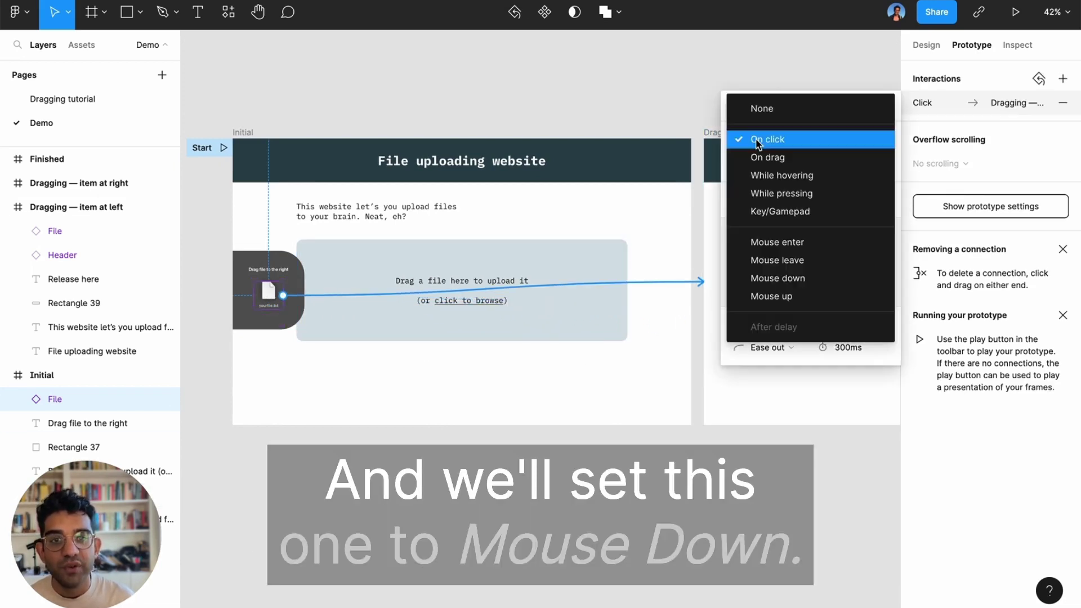
click(783, 277)
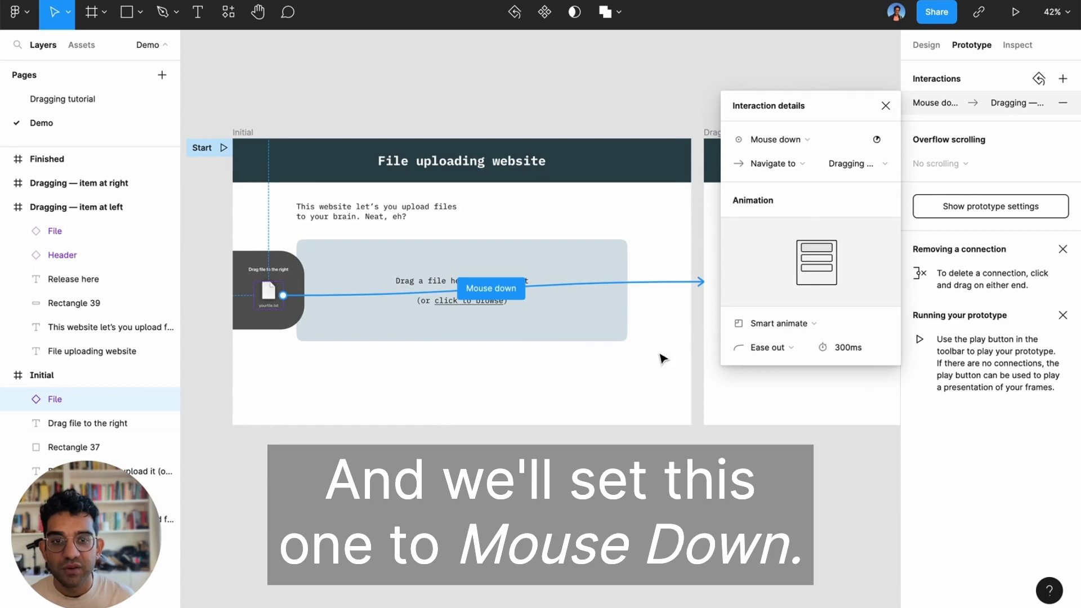
scroll(663, 358, right, 5)
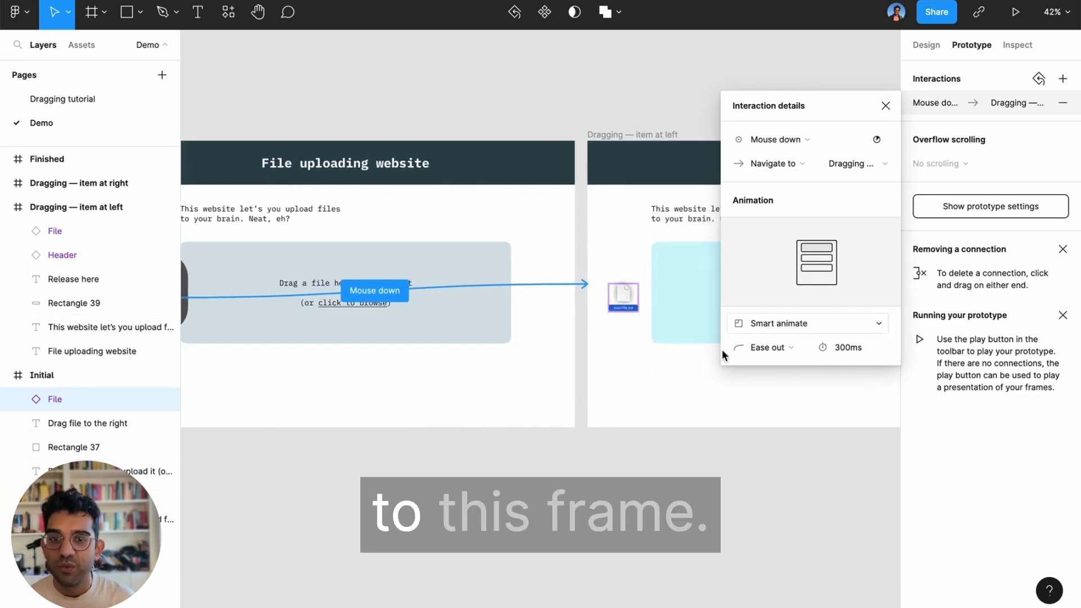
scroll(697, 458, right, 3)
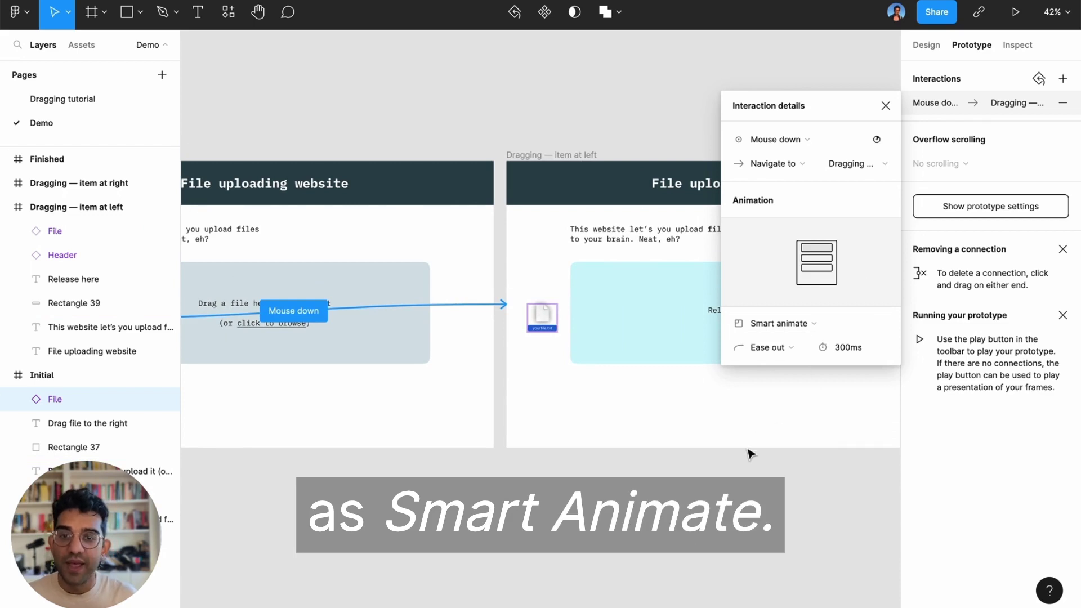
click(716, 514)
scroll(716, 514, right, 5)
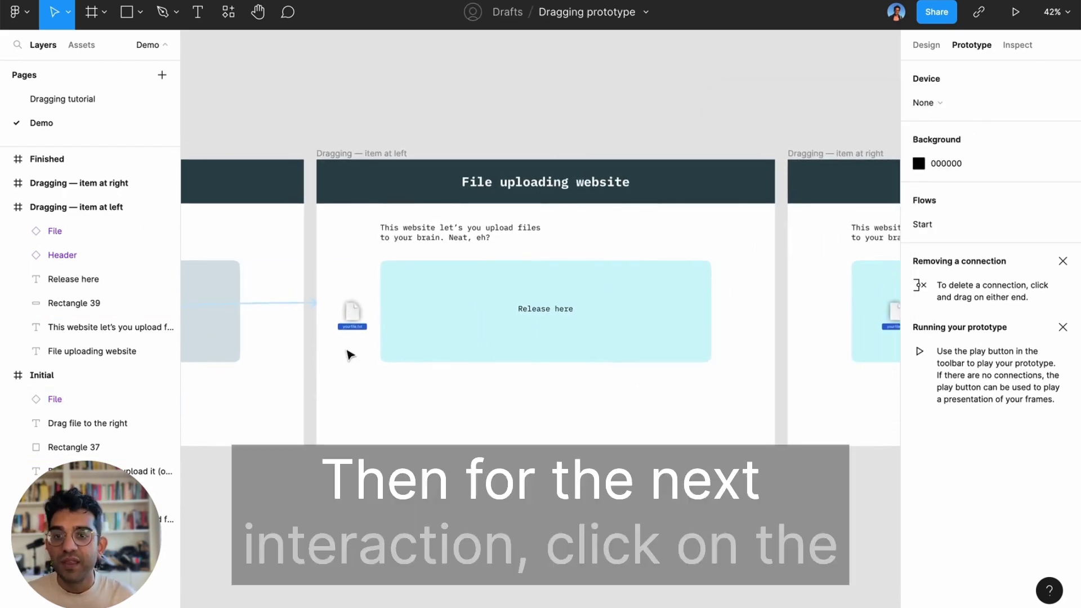
Step: Link the left-state File icon to 'Dragging — item at right' with an On drag trigger
click(350, 320)
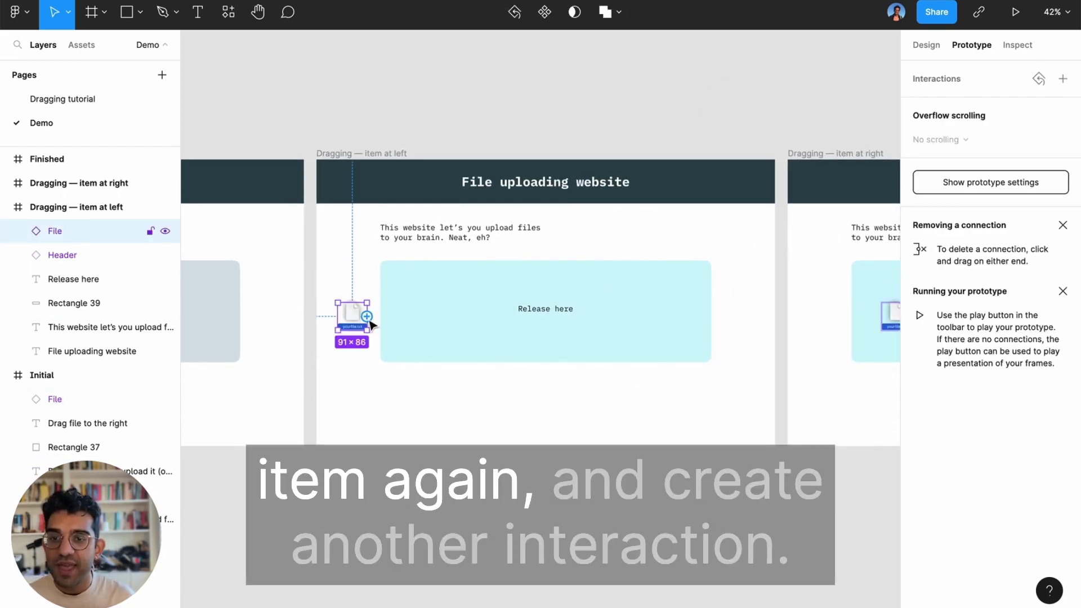
drag(368, 318, 809, 276)
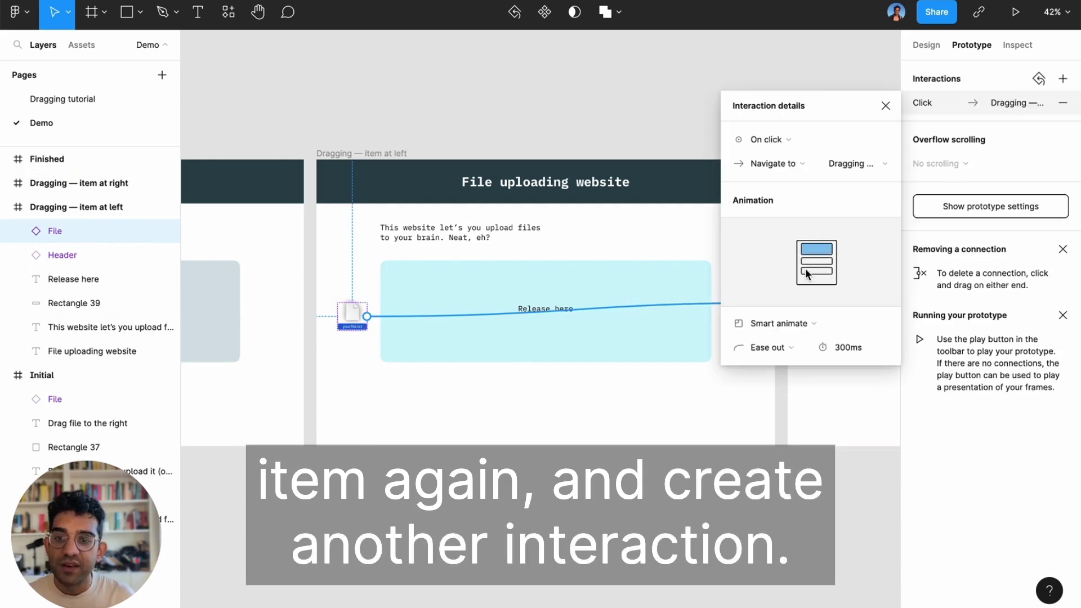
click(766, 137)
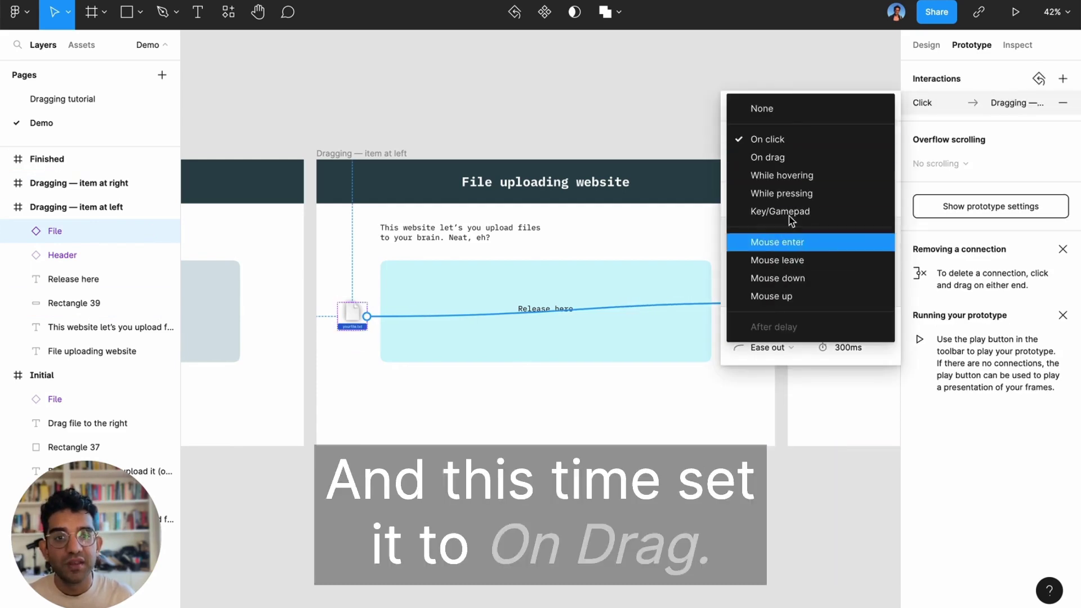
click(757, 157)
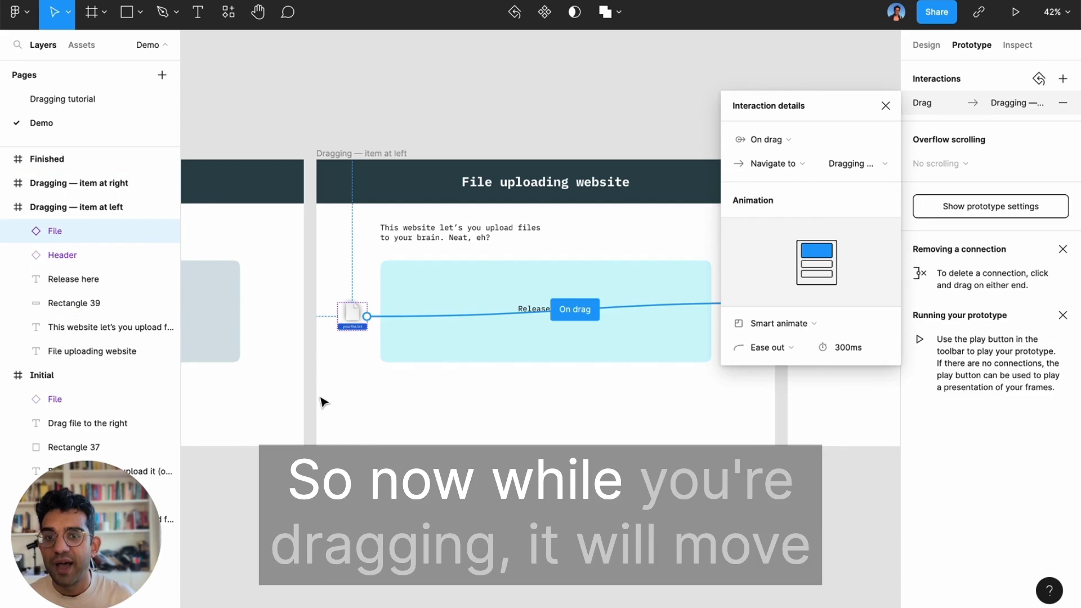
scroll(334, 383, right, 2)
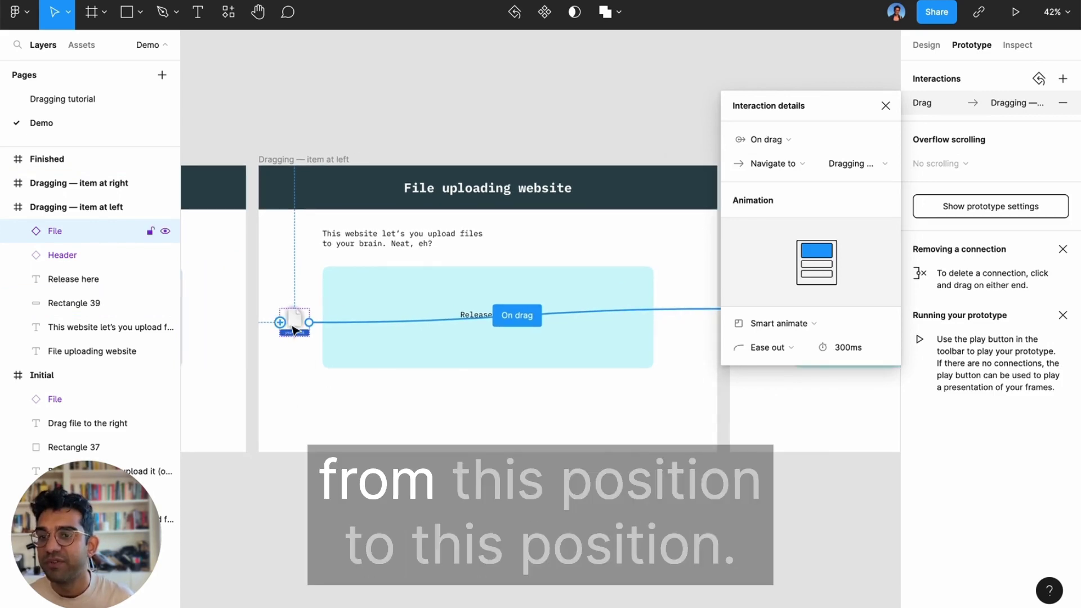
scroll(310, 338, right, 8)
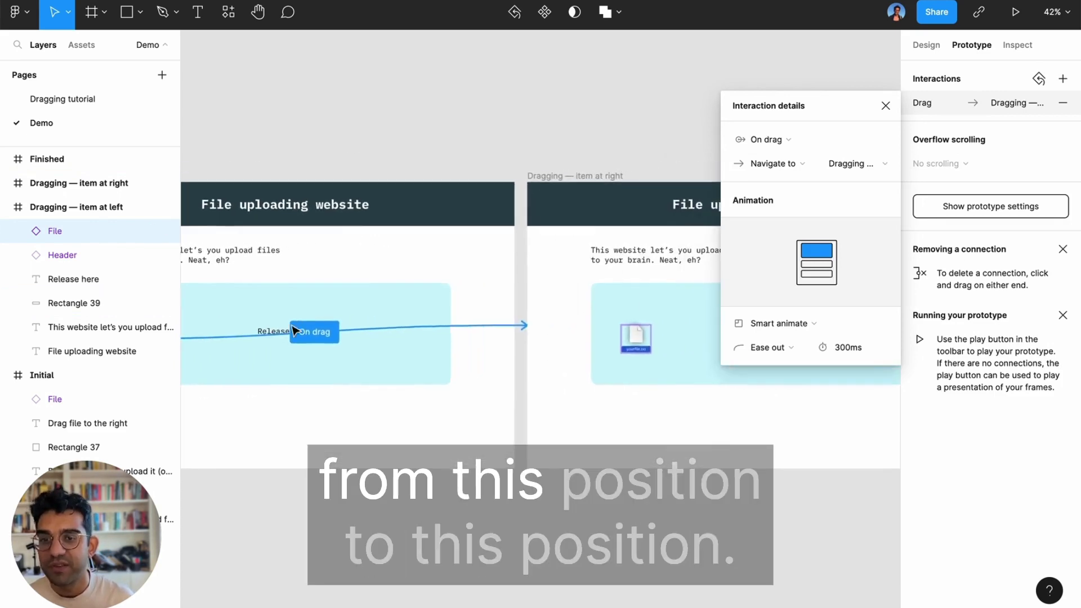
click(598, 509)
Step: Scroll back left and select the whole 'Dragging — item at left' frame
scroll(598, 509, left, 12)
scroll(599, 509, left, 2)
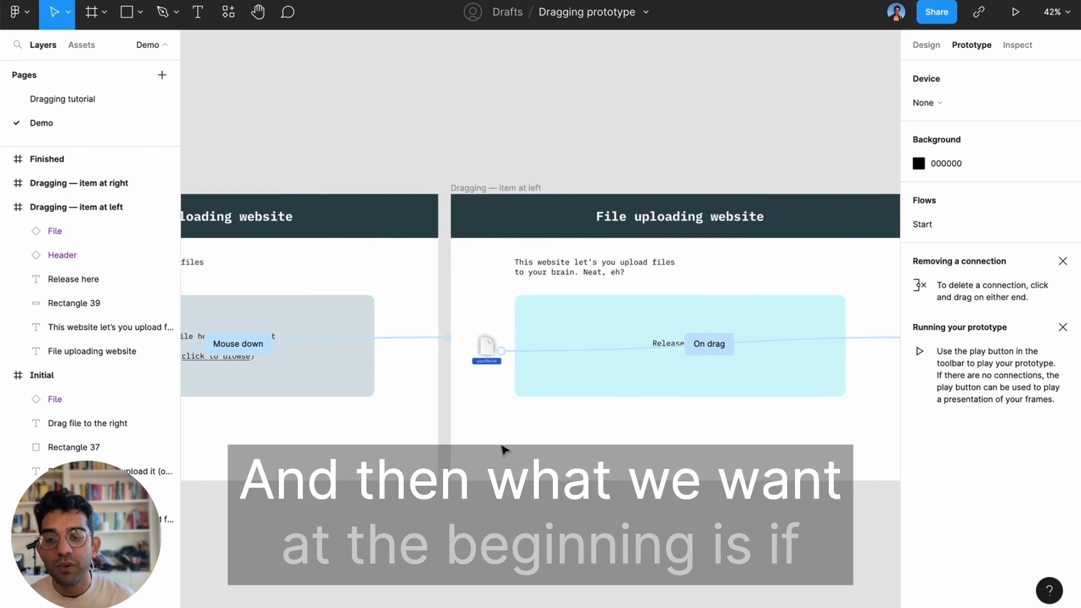
scroll(501, 448, left, 2)
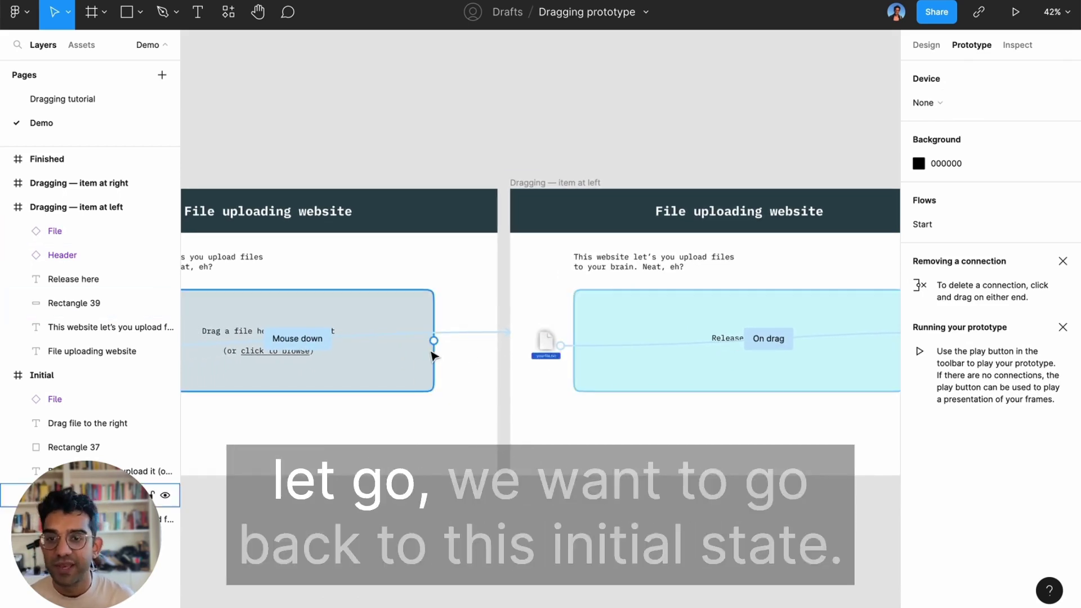
scroll(518, 494, left, 1)
scroll(495, 484, left, 3)
click(641, 184)
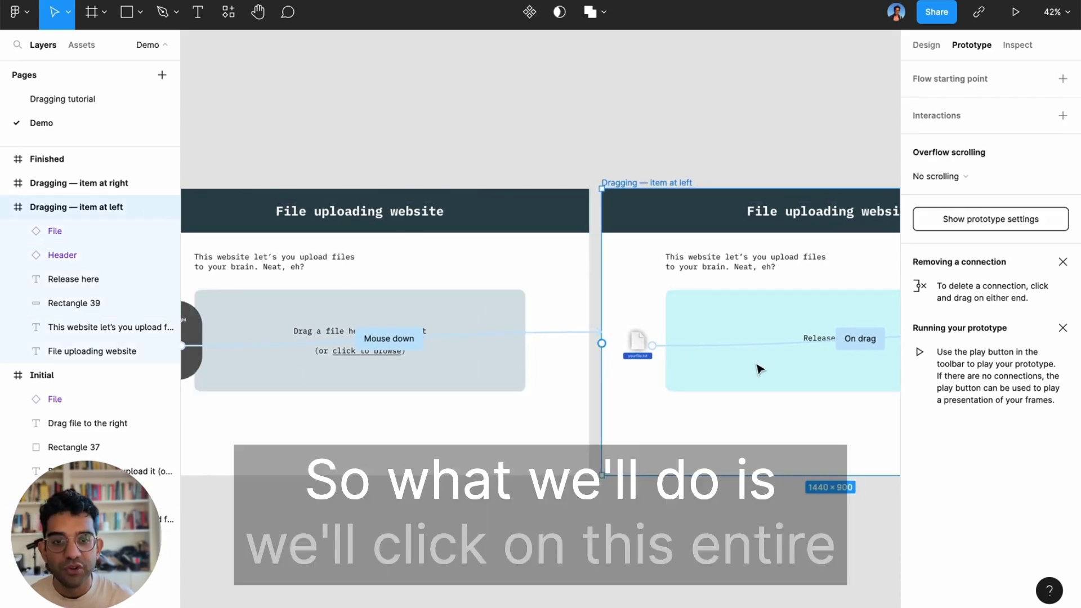
Step: Connect 'Dragging — item at left' back to Initial with an After delay trigger of 300ms
scroll(757, 369, right, 3)
scroll(757, 369, down, 3)
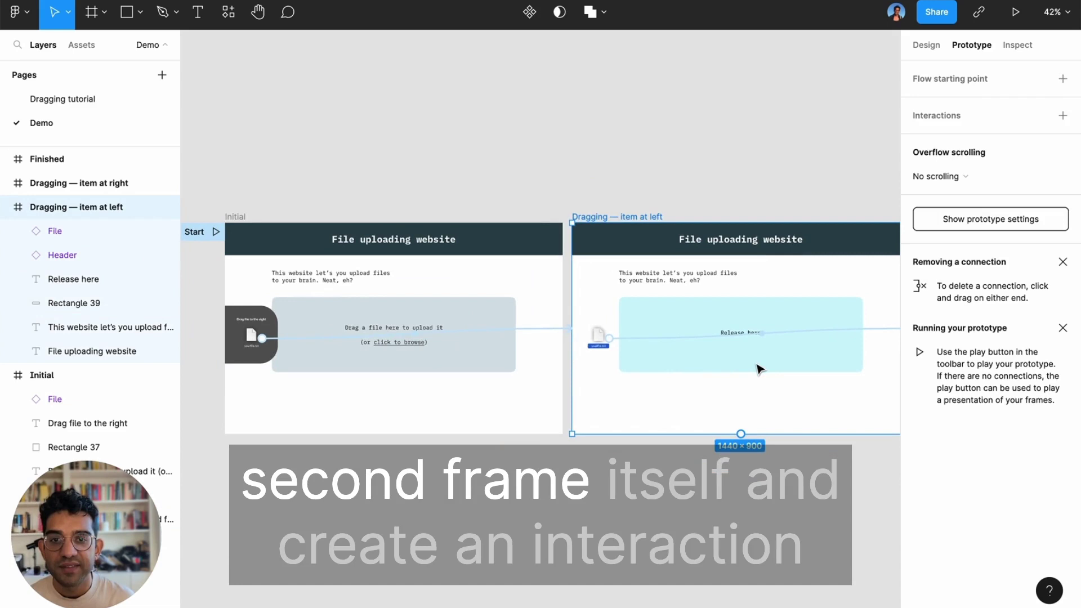
scroll(788, 361, right, 2)
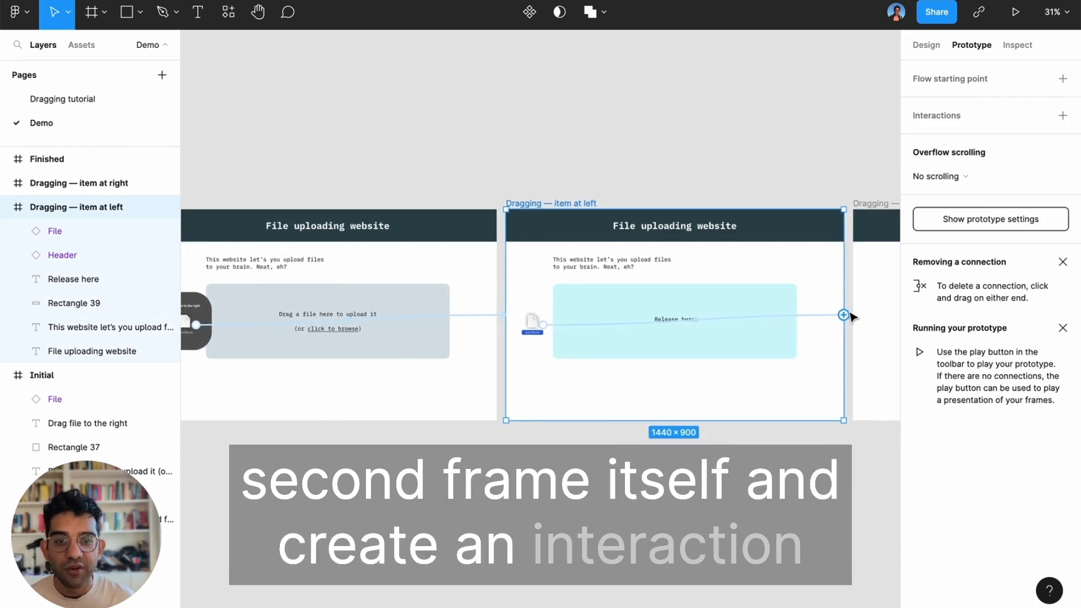
drag(843, 315, 488, 366)
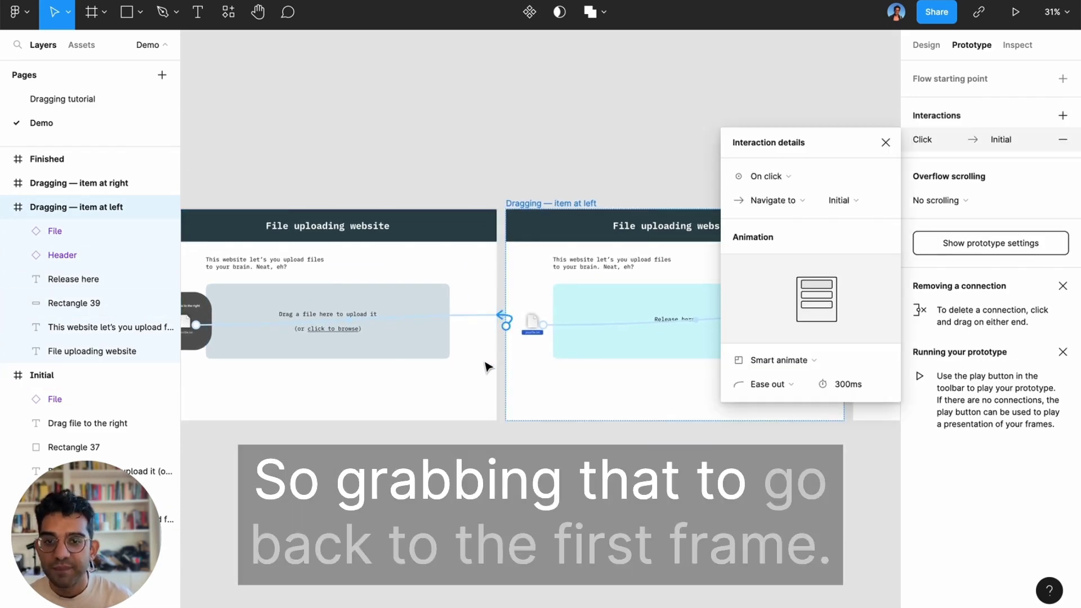
click(811, 176)
click(795, 363)
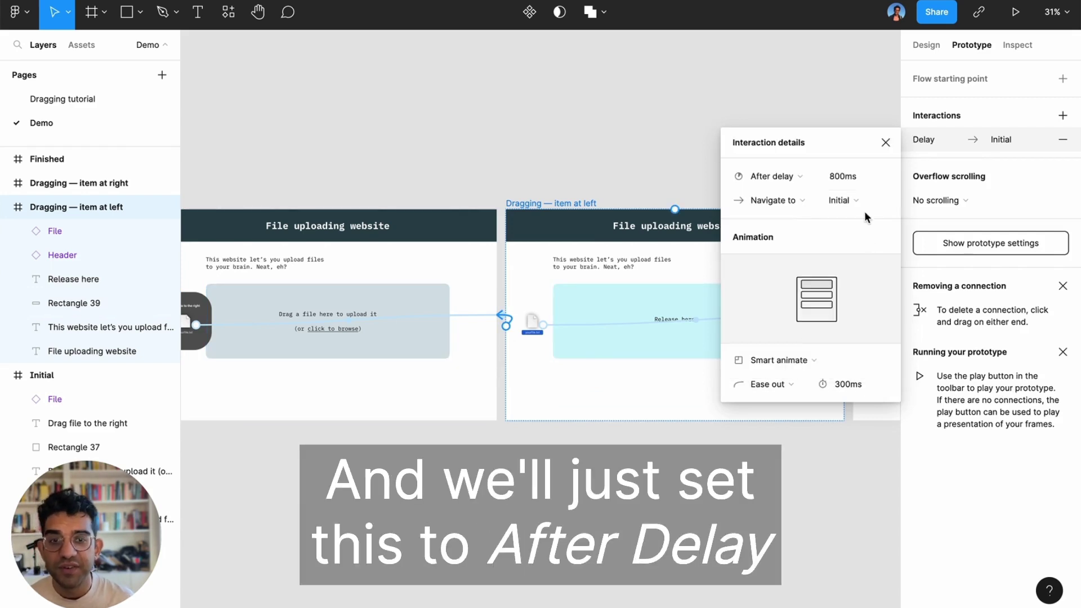
double_click(849, 181)
text(300ms)
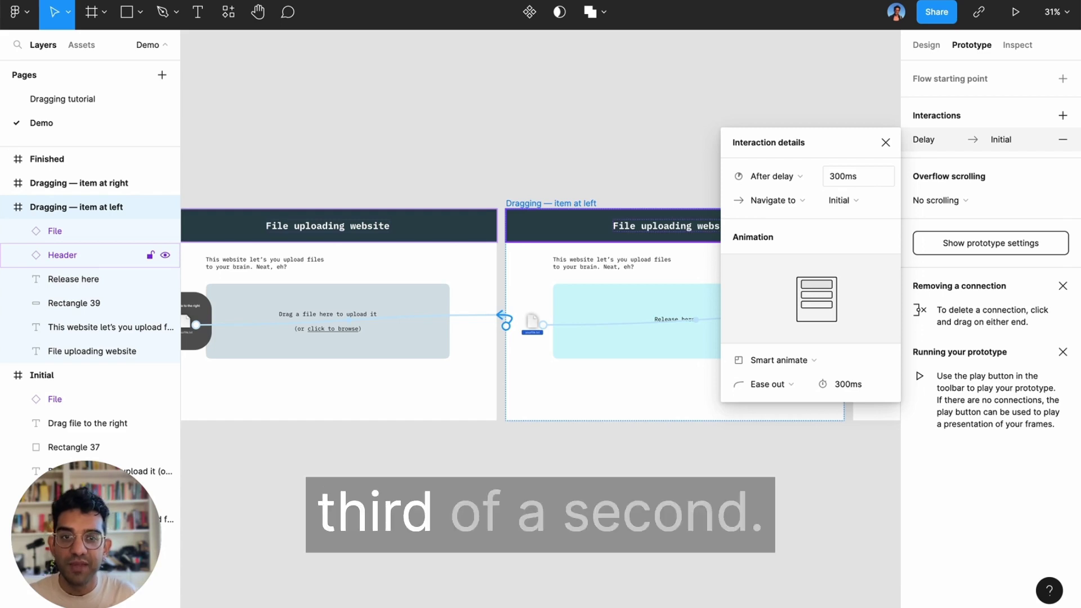
key(Return)
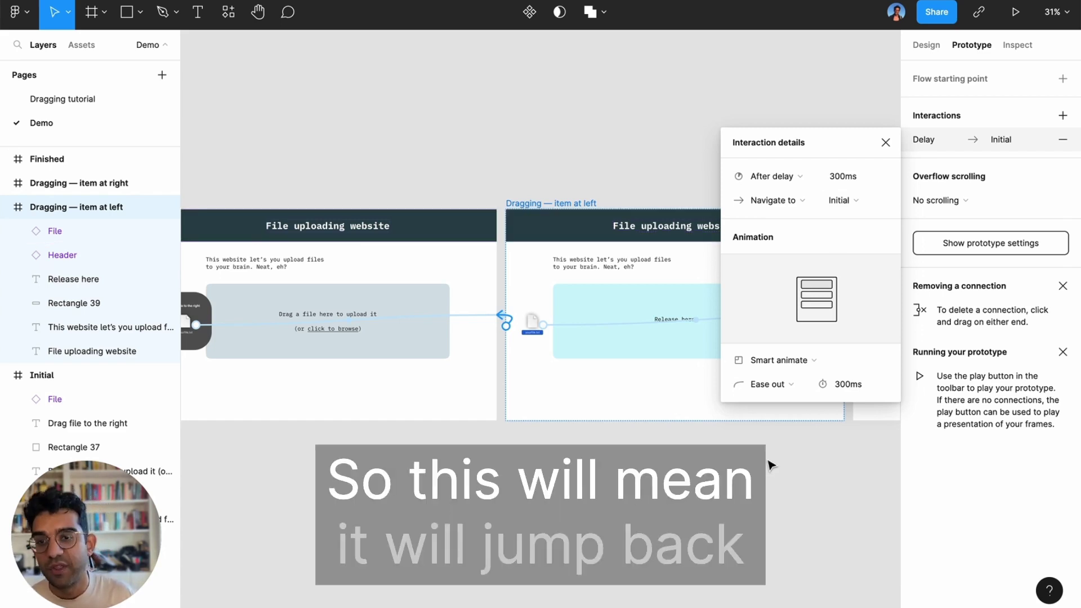
scroll(771, 465, right, 10)
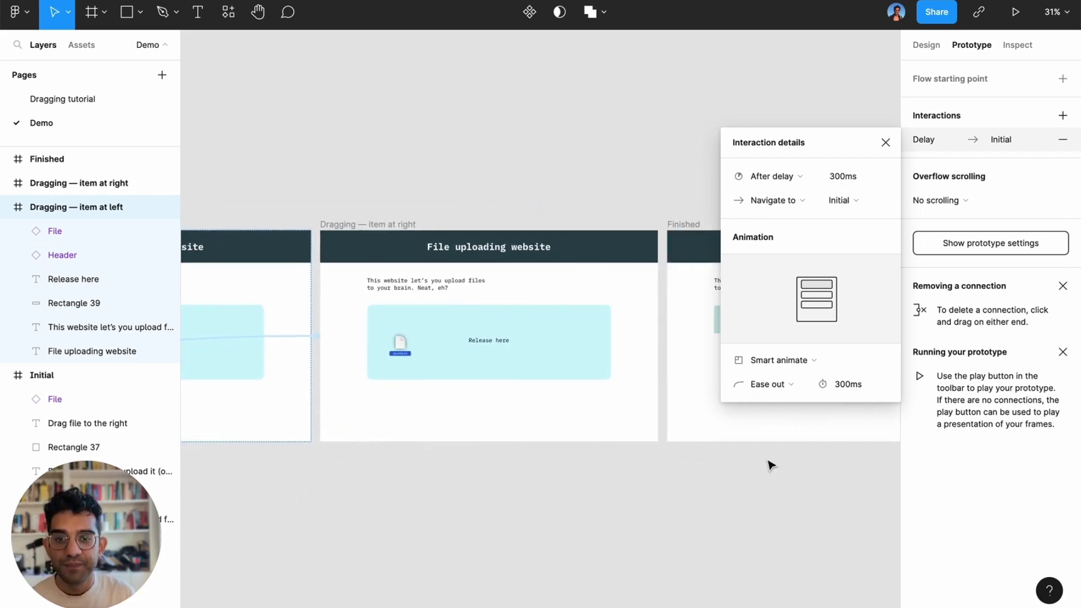
Step: Connect 'Dragging — item at right' to Finished: After delay 90ms, Dissolve transition
click(770, 465)
click(332, 224)
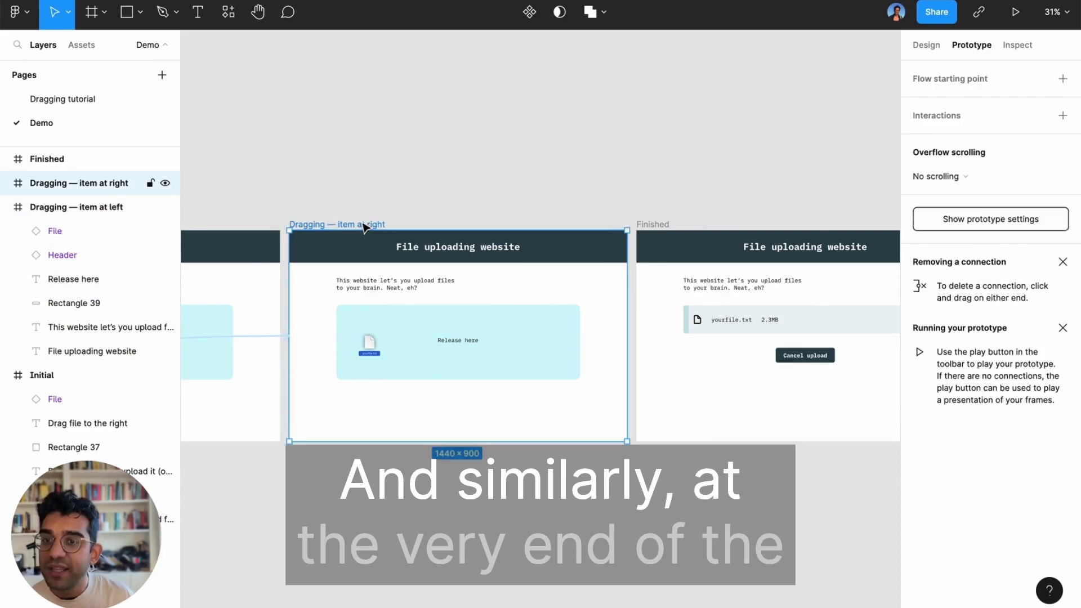
drag(626, 336, 644, 340)
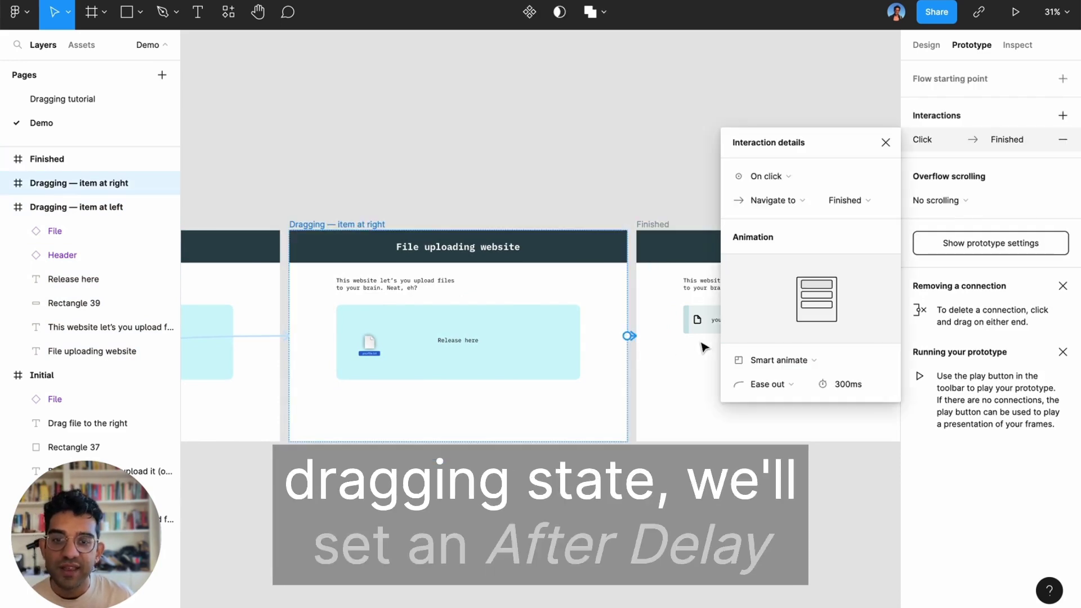
click(764, 179)
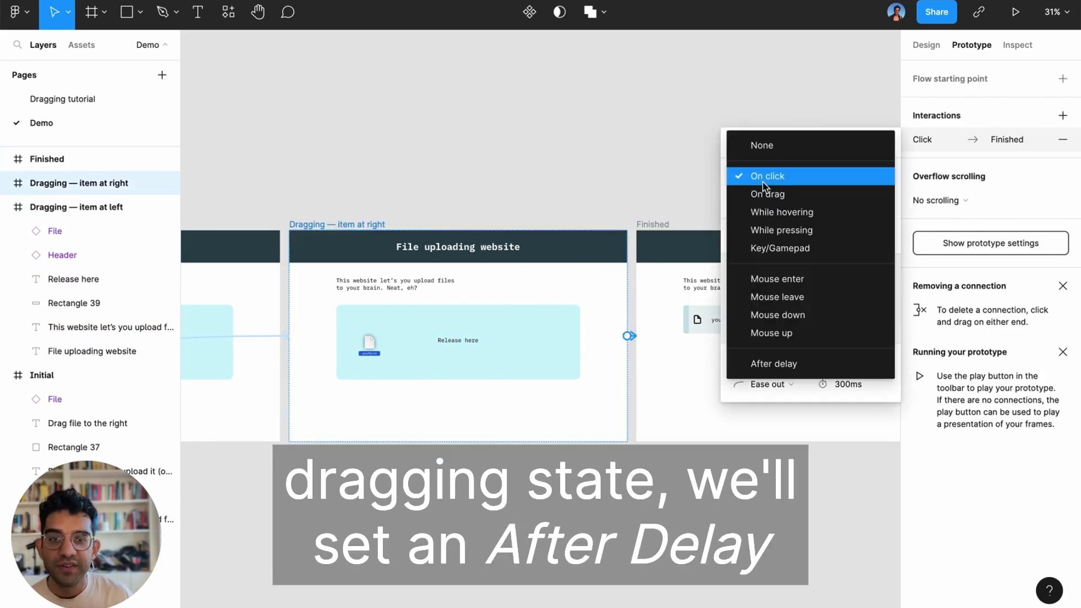
click(819, 365)
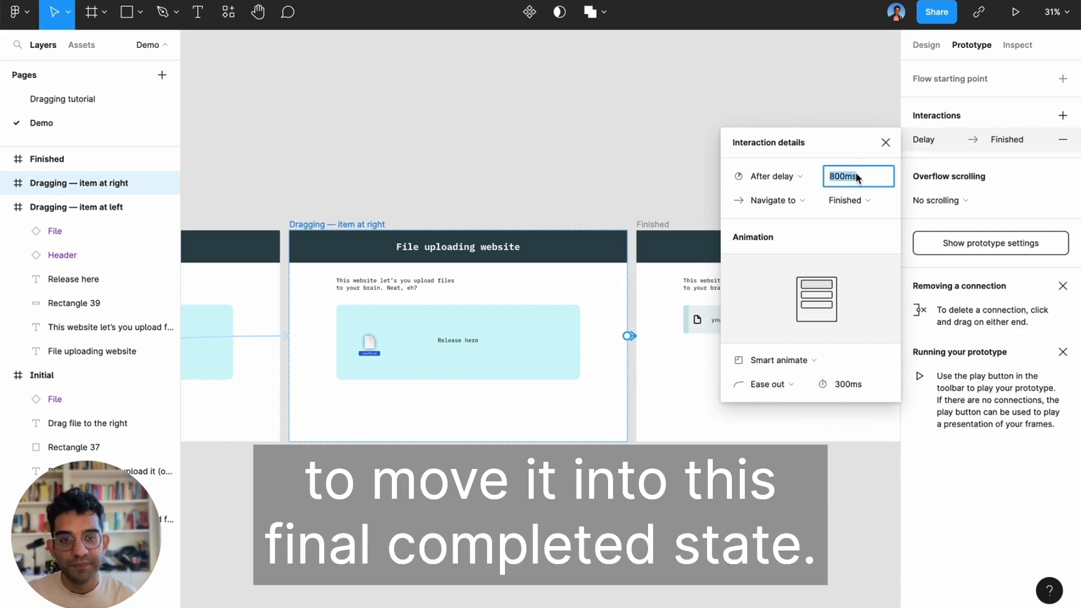
text(90)
key(Return)
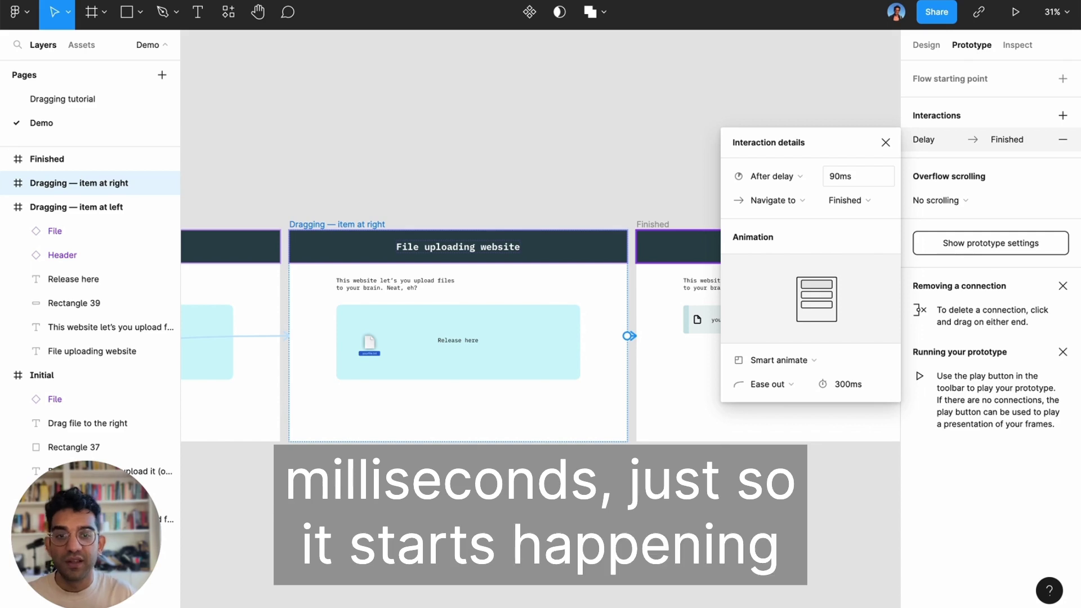
click(799, 360)
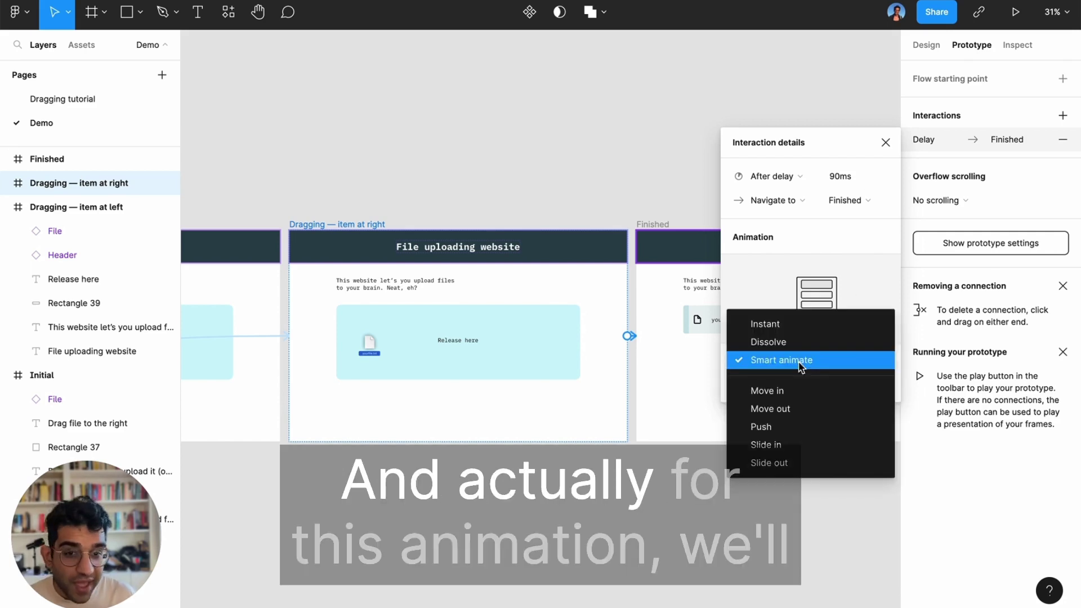
click(776, 339)
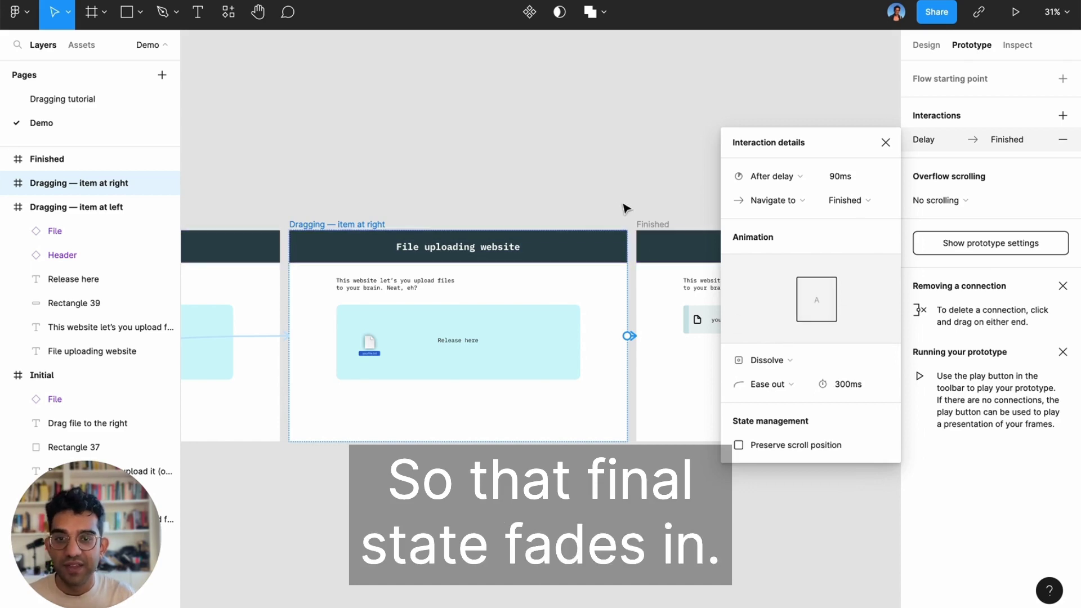
click(620, 202)
scroll(619, 198, left, 5)
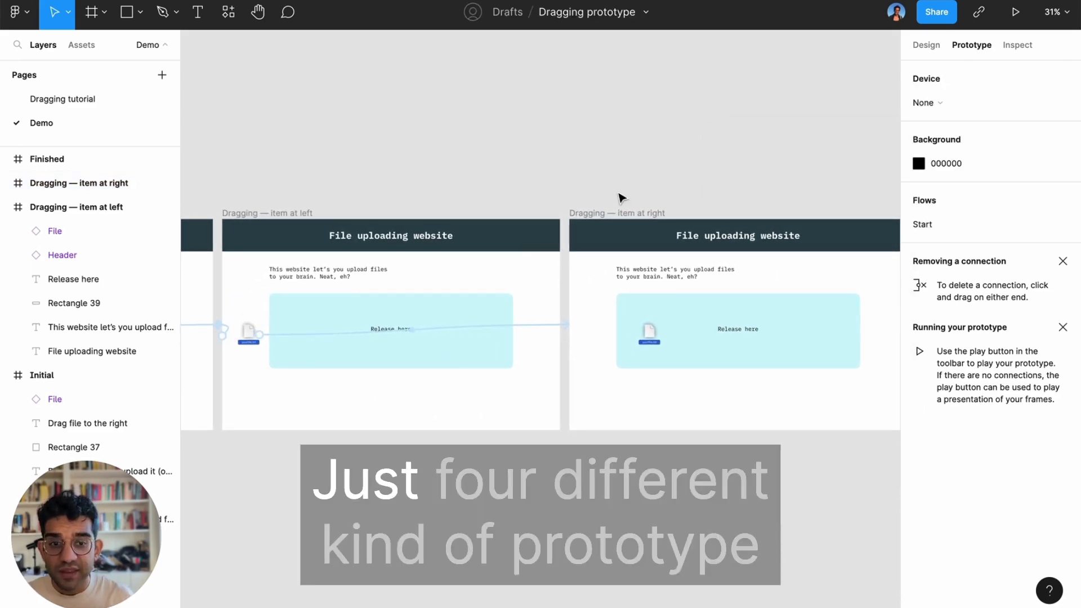
key(ctrl+backslash)
scroll(370, 289, down, 3)
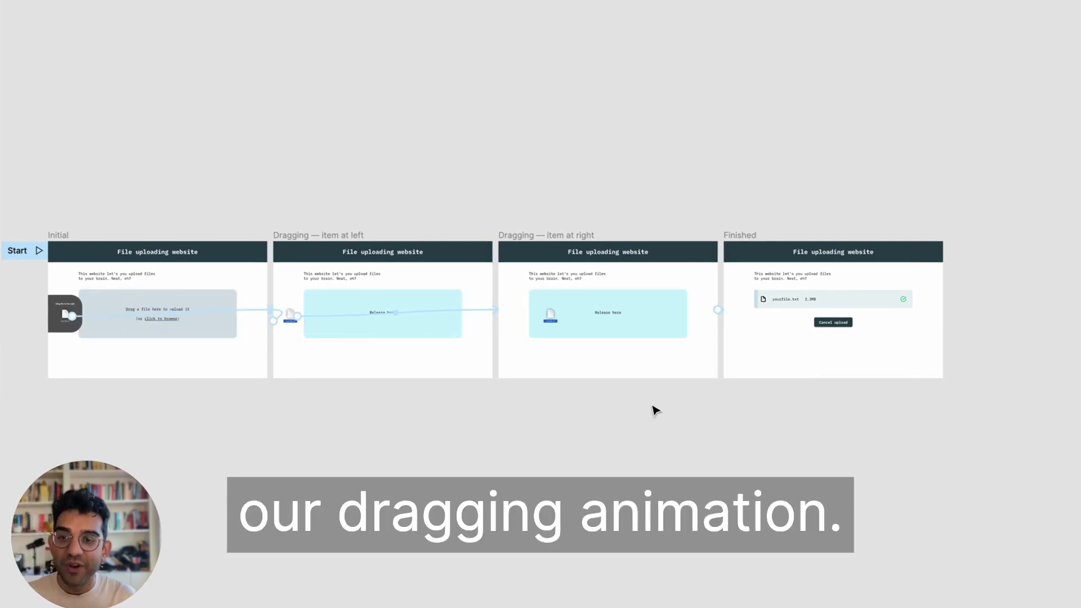
key(ctrl+backslash)
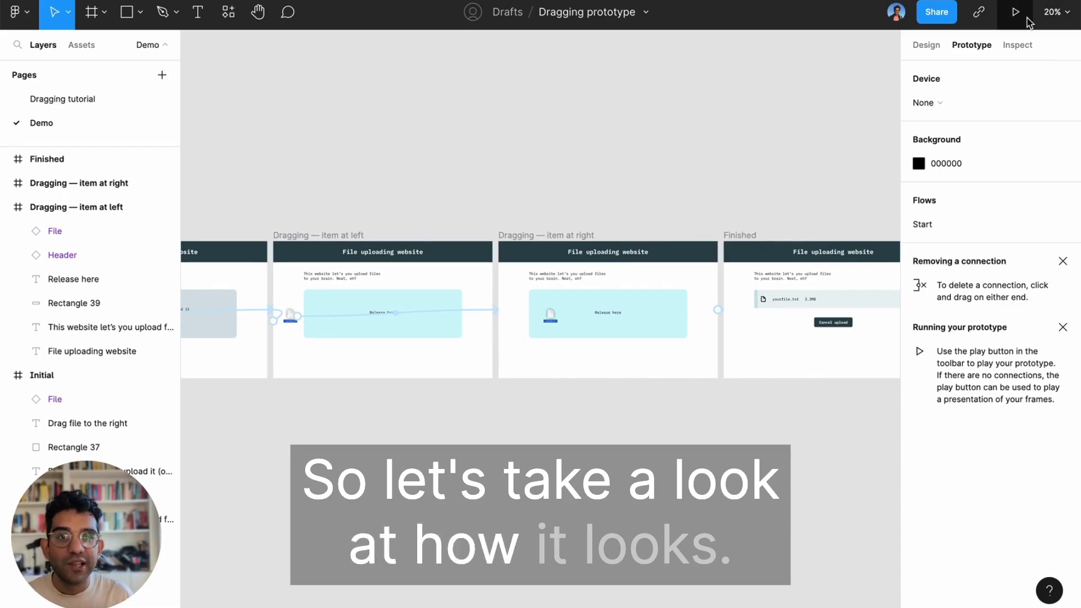
Step: Play the prototype and test dragging the file toward the drop zone three times
click(1016, 13)
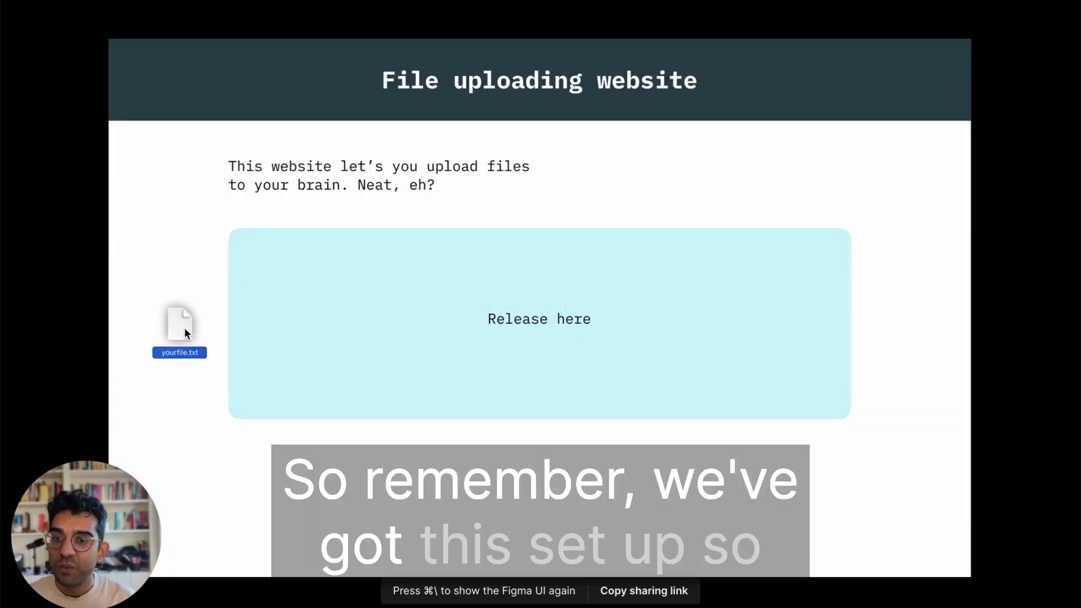
mouse_move(184, 333)
mouse_down()
mouse_move(196, 345)
mouse_move(178, 329)
mouse_up()
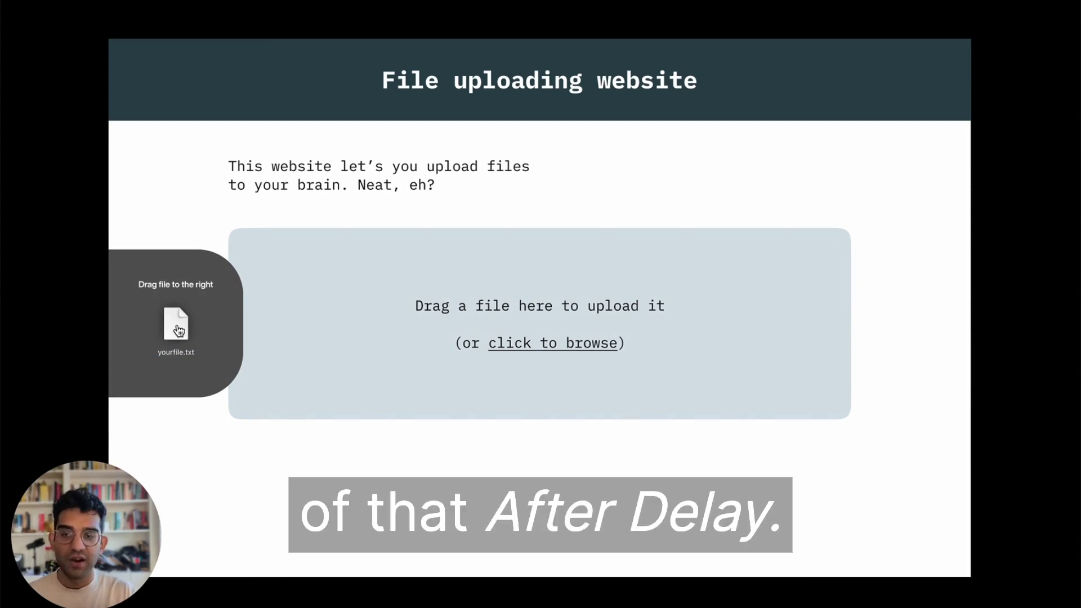
drag(179, 331, 228, 336)
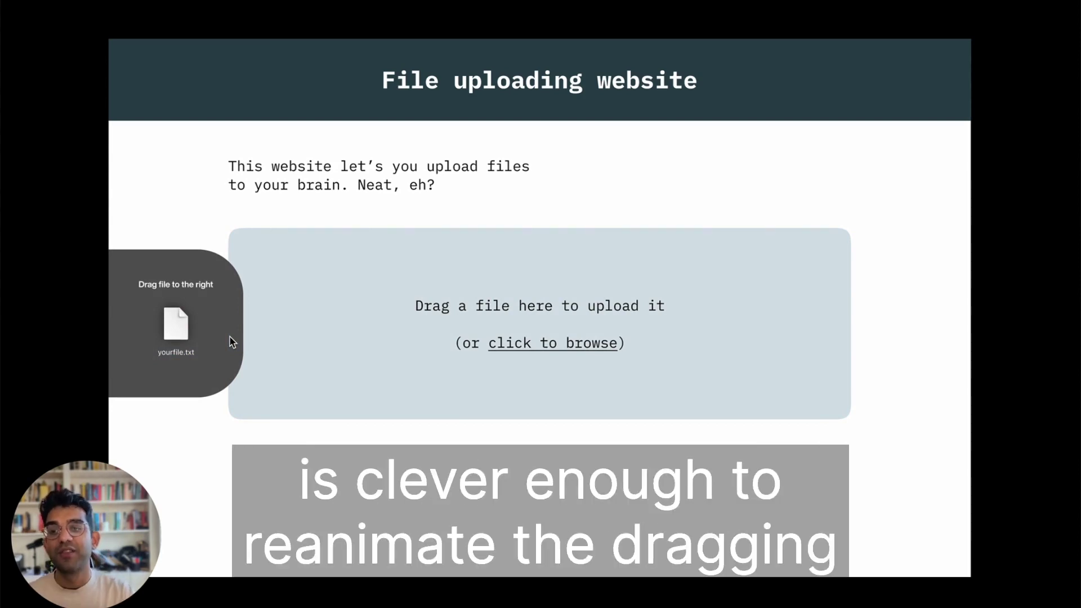
drag(172, 333, 269, 353)
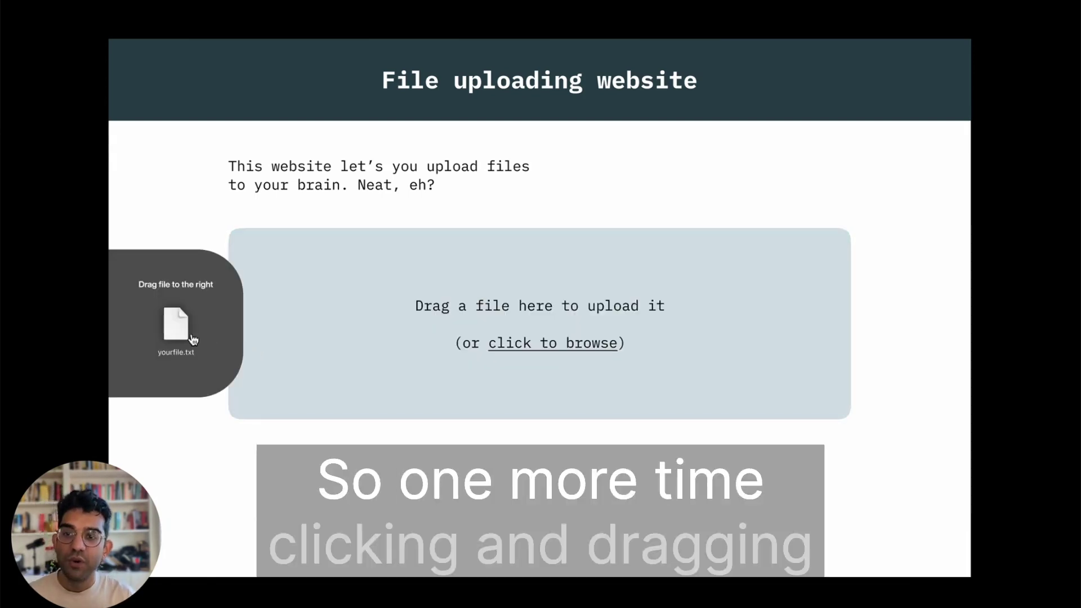
Step: Drop yourfile.txt into the drop zone to reach the Finished upload screen
drag(186, 335, 323, 356)
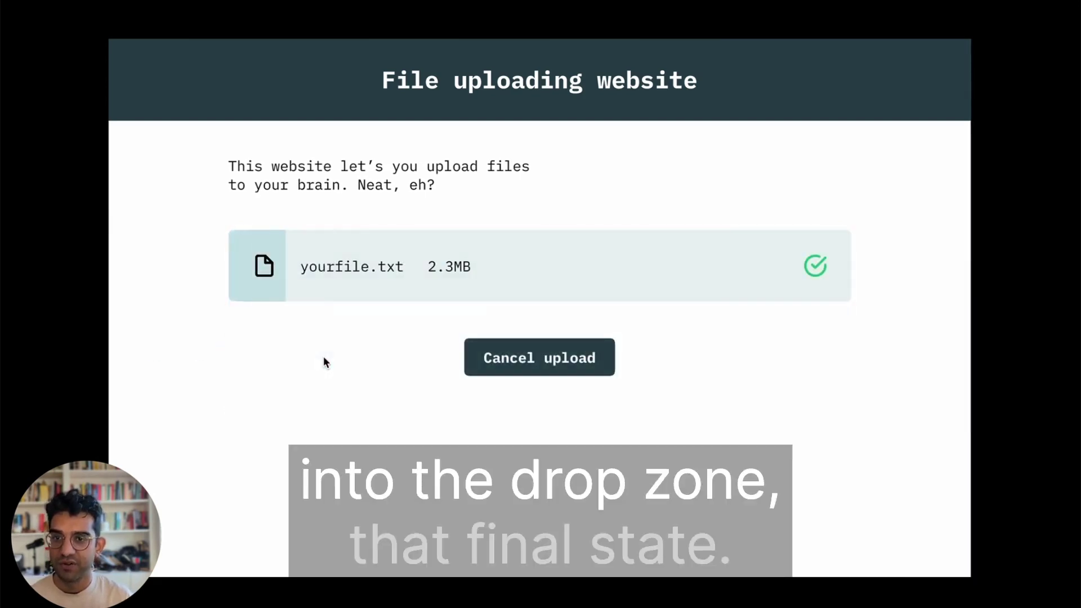